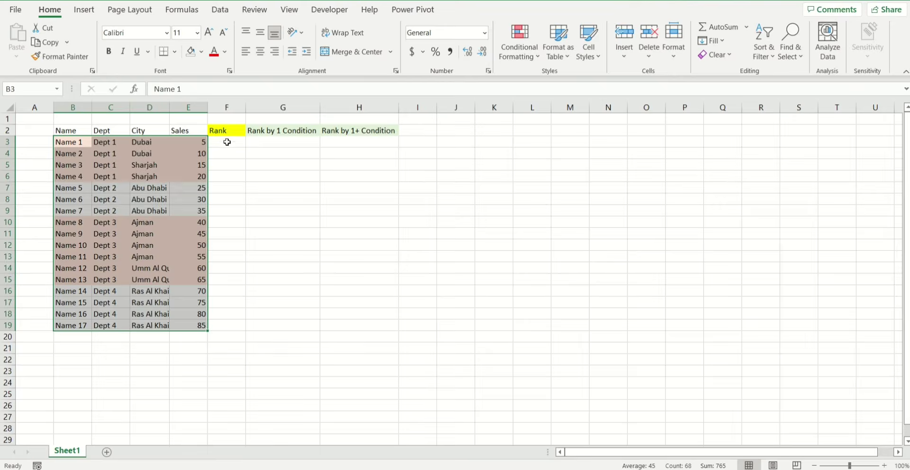
- Enter =RANK.EQ(E3,$E$3:$E$19,0) in F3 and fill the formula down through F19
left_click(227, 142)
type("=ran")
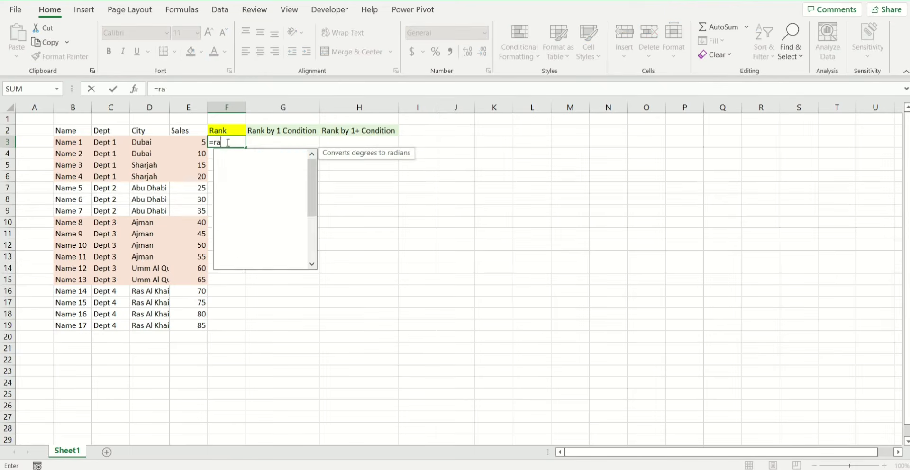
key("Down")
key("Down")
key("Down")
key("Down")
key("Tab")
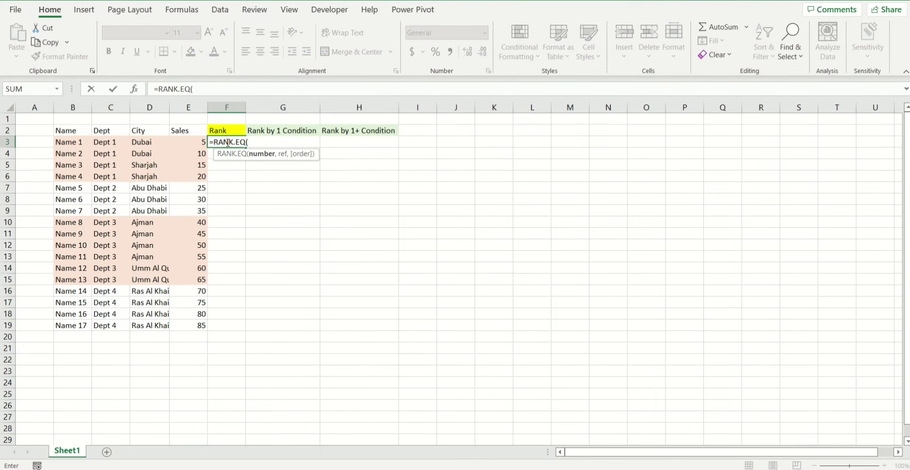
left_click(192, 141)
type(",")
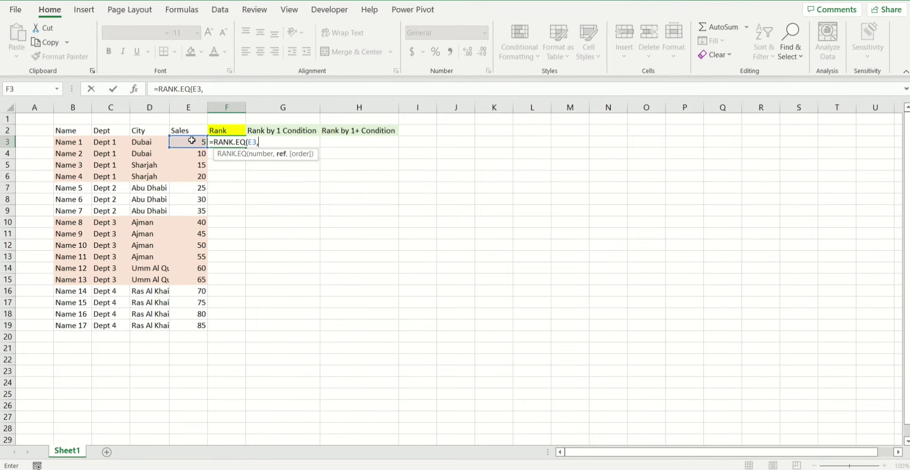
left_click_drag(192, 140, 186, 326)
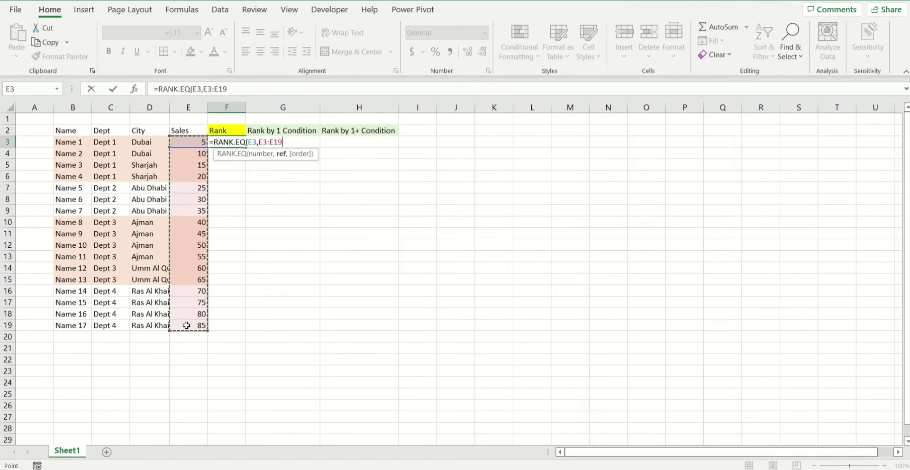
key("F4")
type(",")
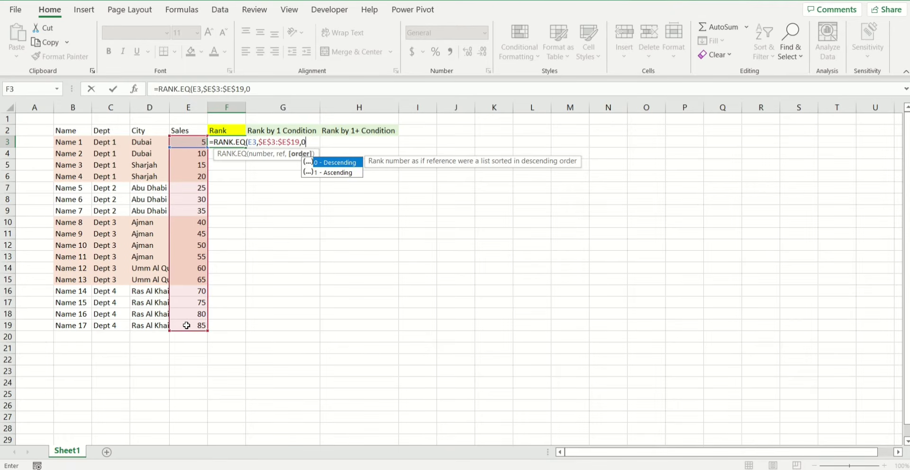
type("0)")
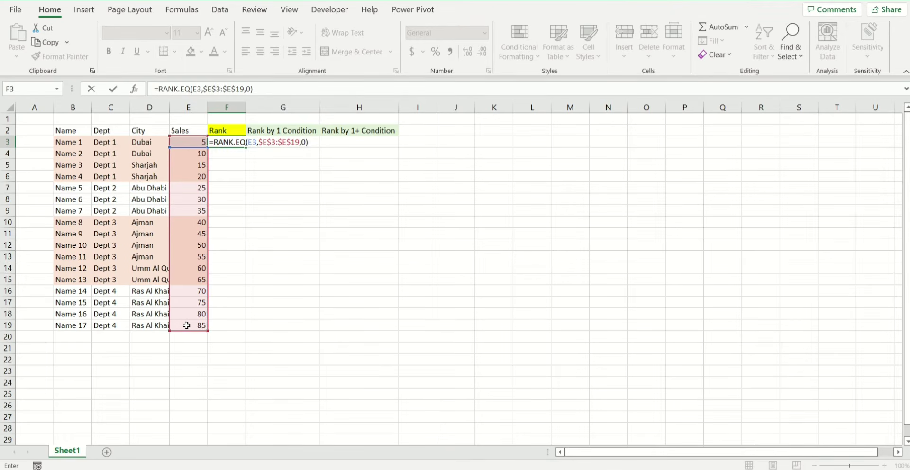
key("Return")
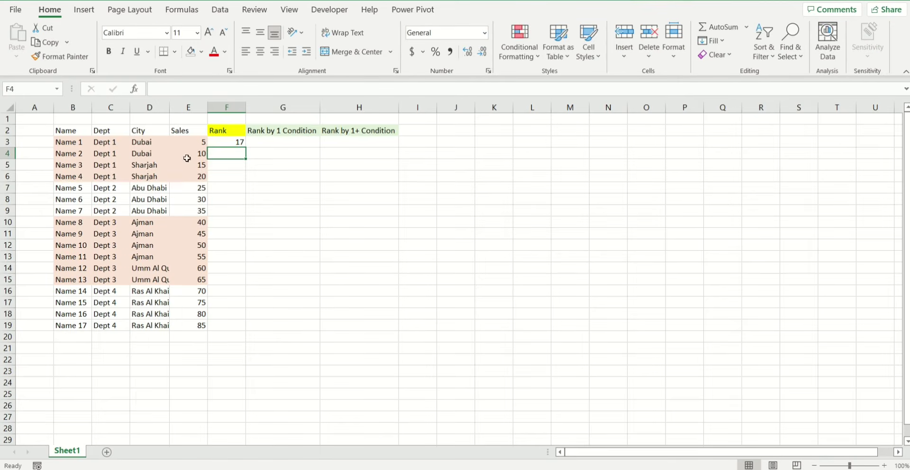
left_click(241, 143)
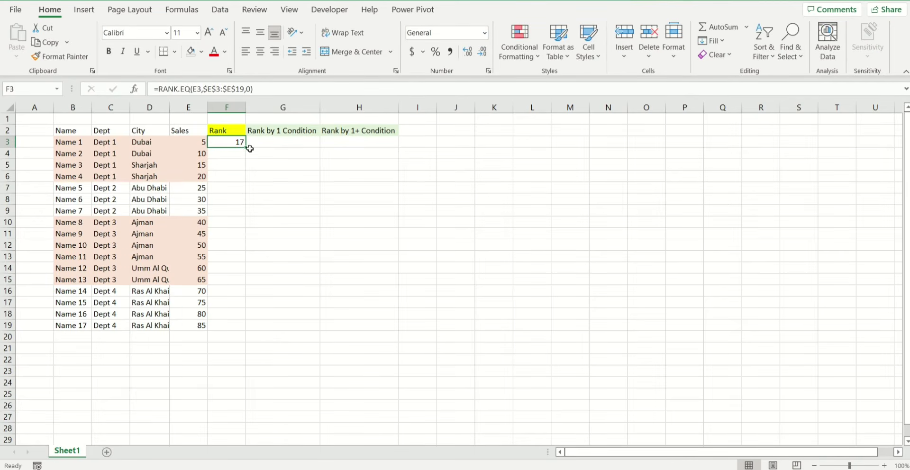
double_click(250, 148)
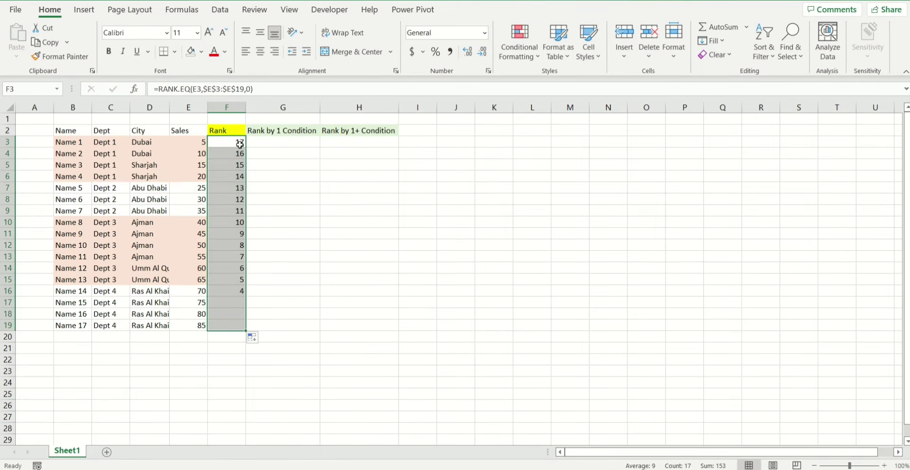
left_click(292, 143)
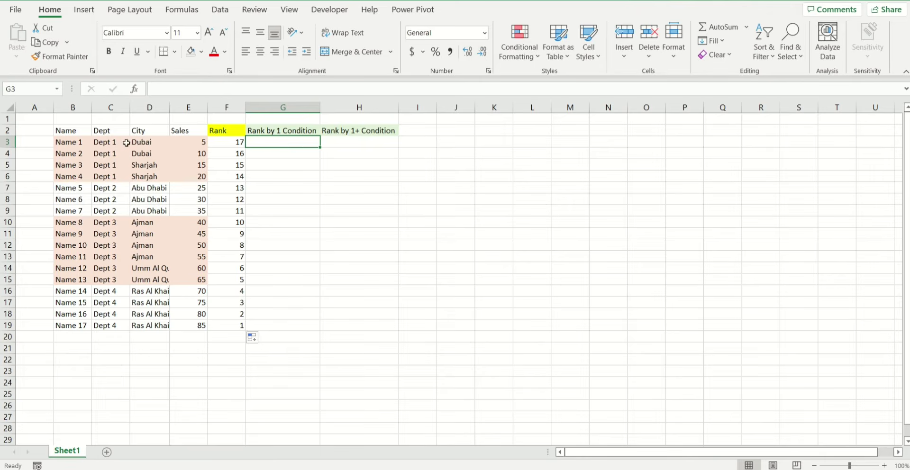
left_click_drag(79, 143, 104, 178)
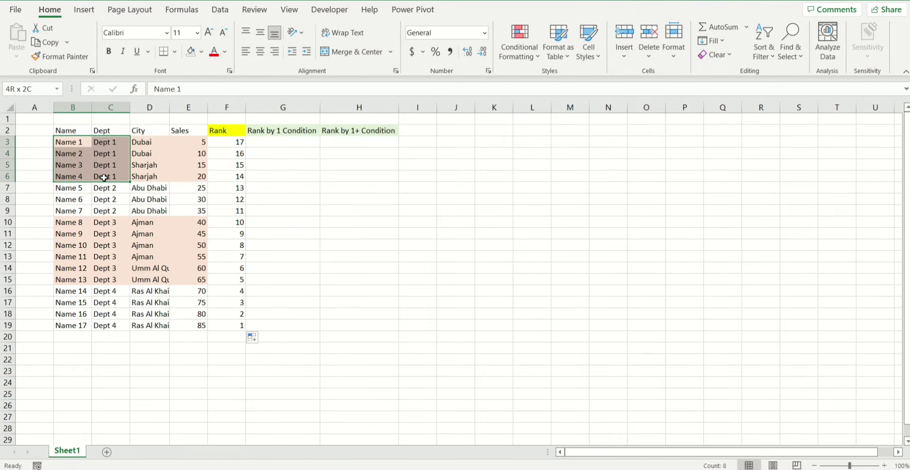
left_click(277, 141)
type("=")
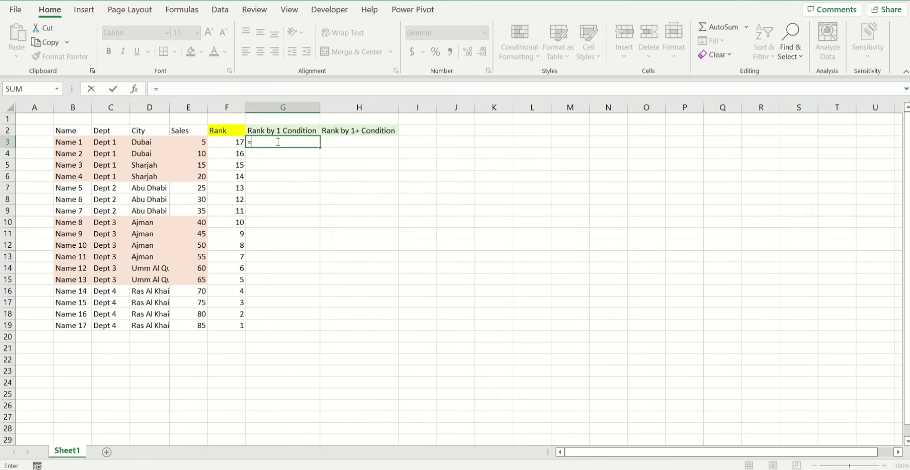
key("Escape")
key("Down")
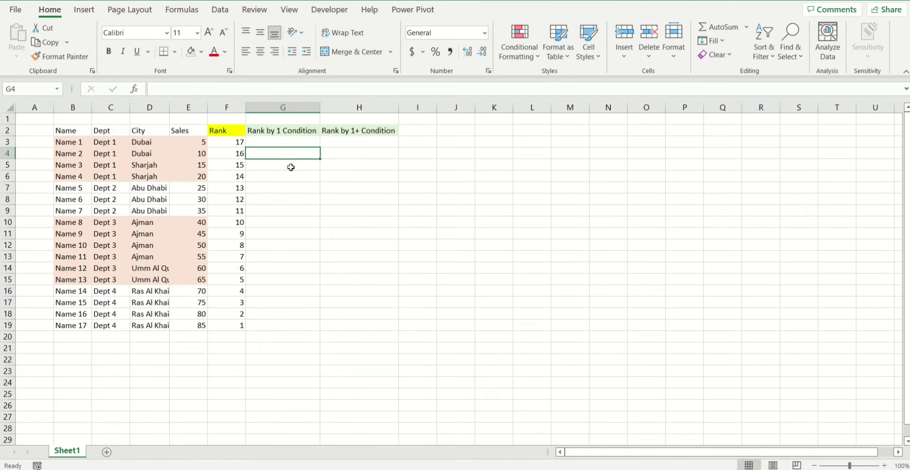
left_click(277, 134)
left_click(353, 131)
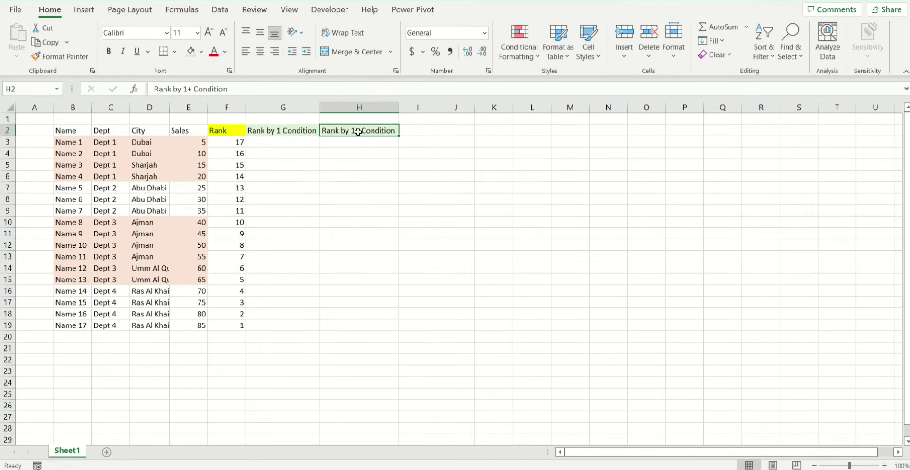
- Start a COUNTIFS formula in G3 with the absolute Dept range $C$3:$C$19 and C3 as its first criterion
left_click(311, 145)
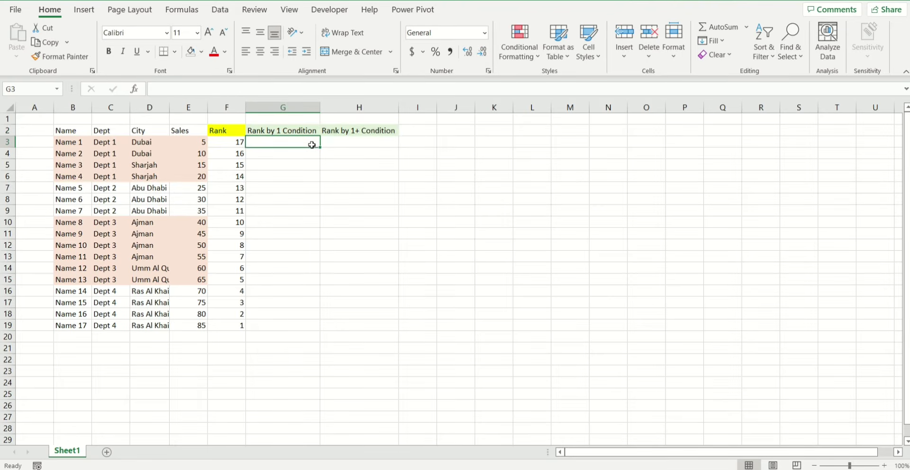
type("=")
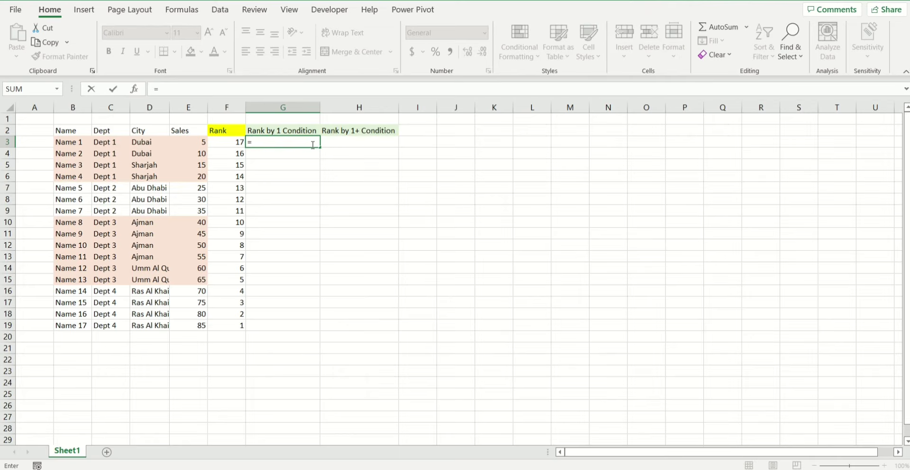
type("count")
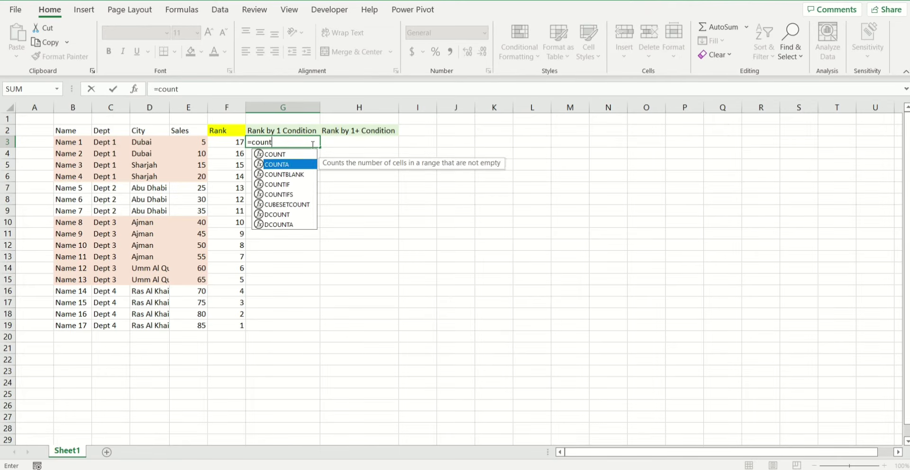
double_click(278, 195)
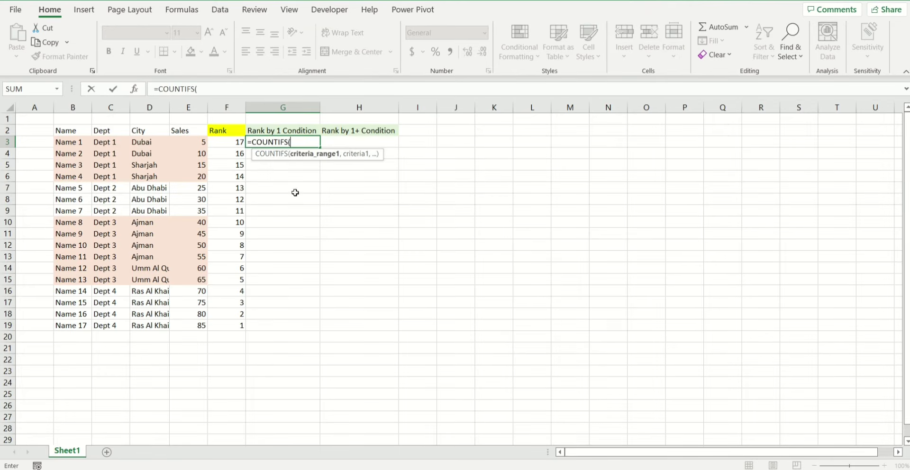
left_click_drag(104, 143, 105, 326)
key("F4")
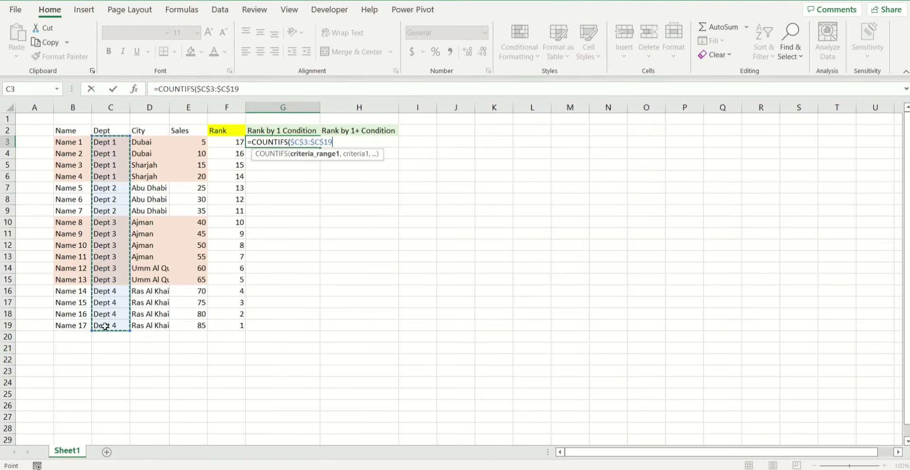
type(",")
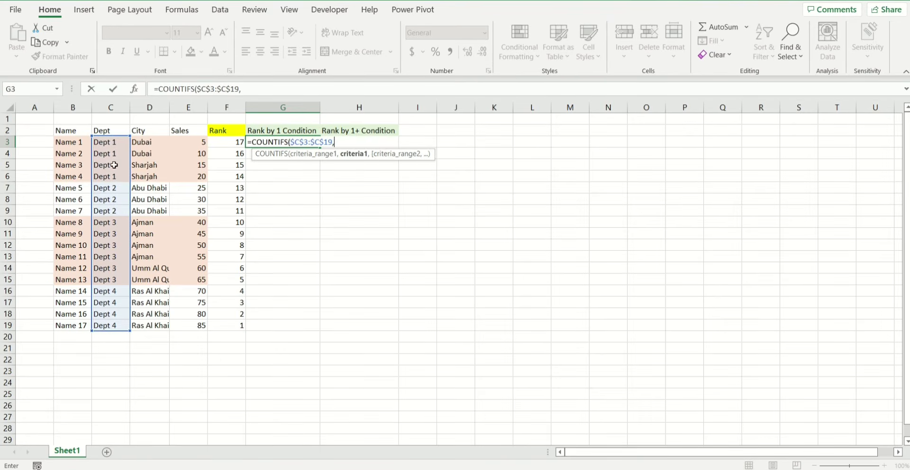
left_click(118, 146)
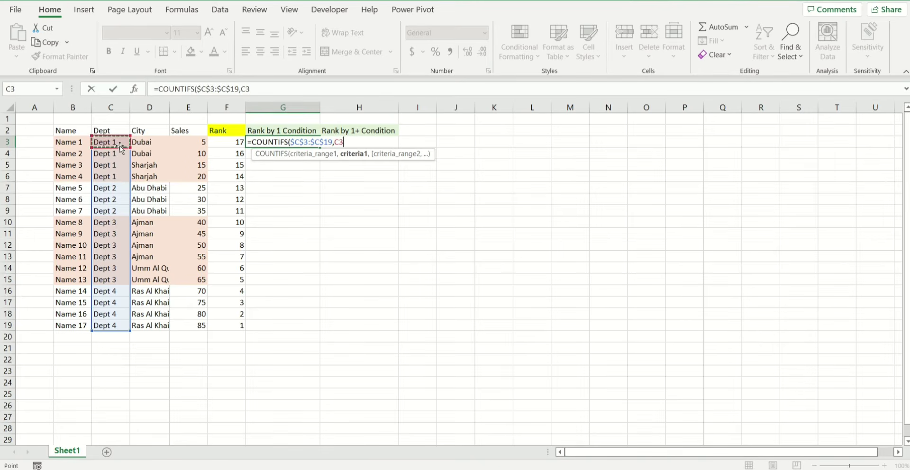
type(",")
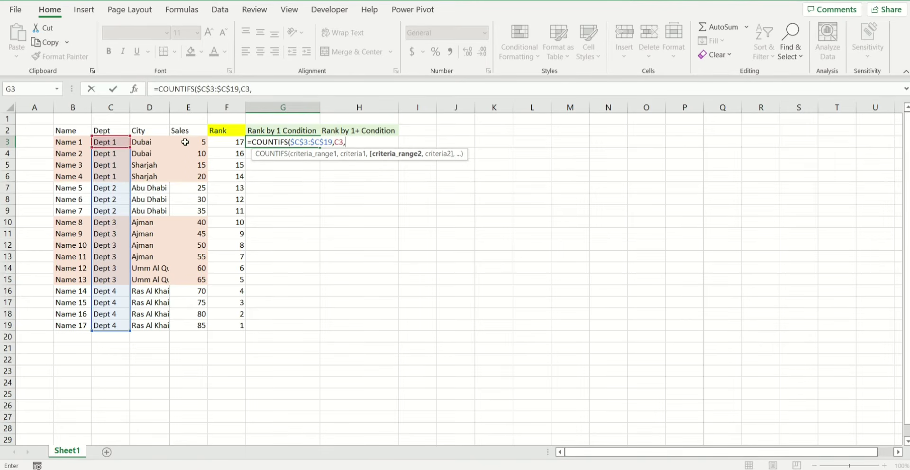
- Complete the COUNTIFS formula with the absolute Sales range $E$3:$E$19 and the criterion ">="&E3
left_click_drag(188, 142, 193, 325)
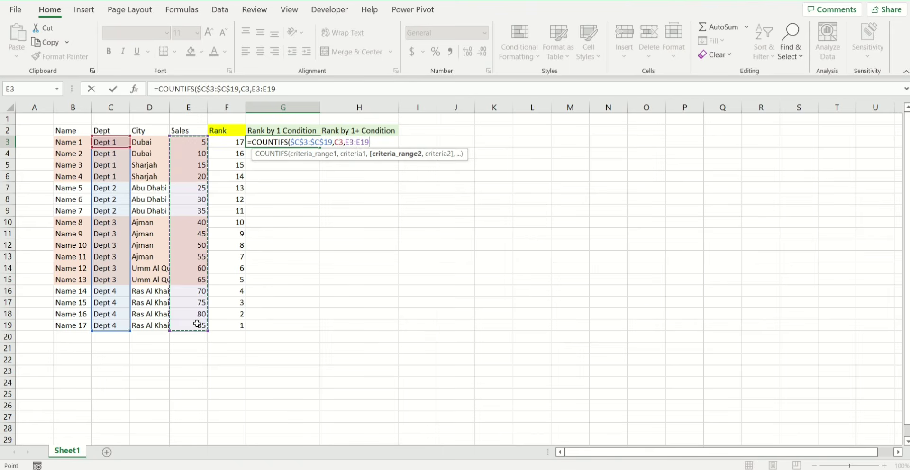
key("F4")
type(",\">=")
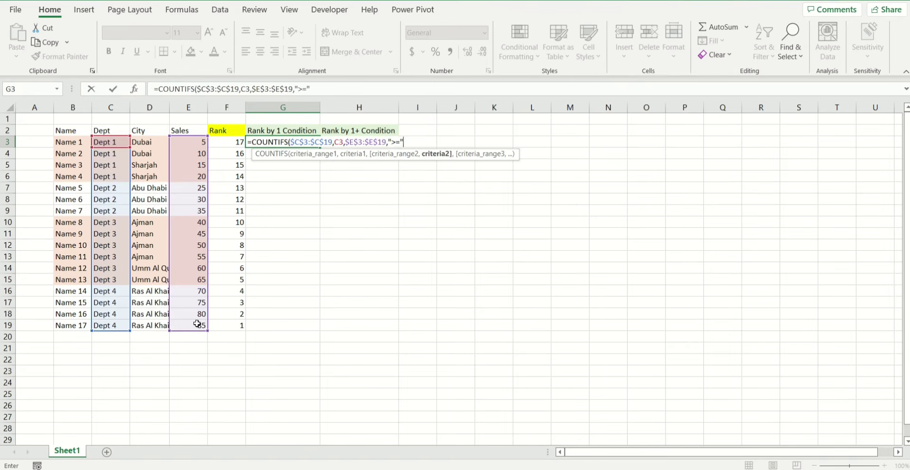
type("&")
left_click(189, 142)
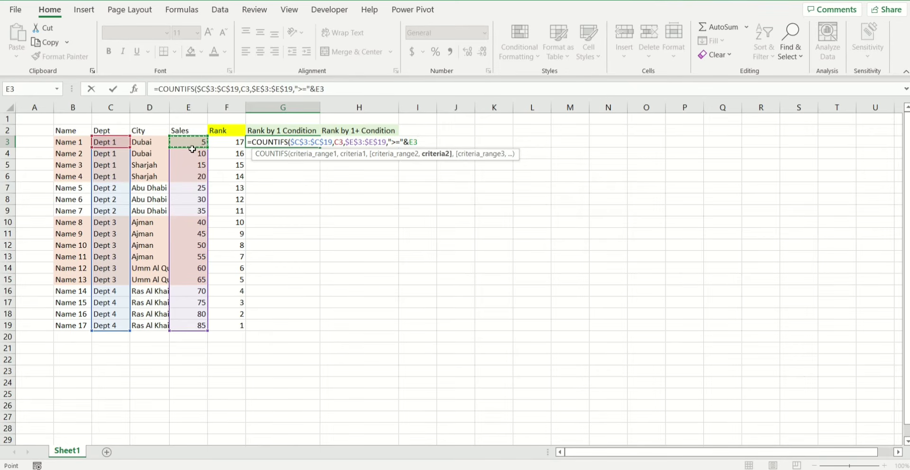
type(")")
key("Return")
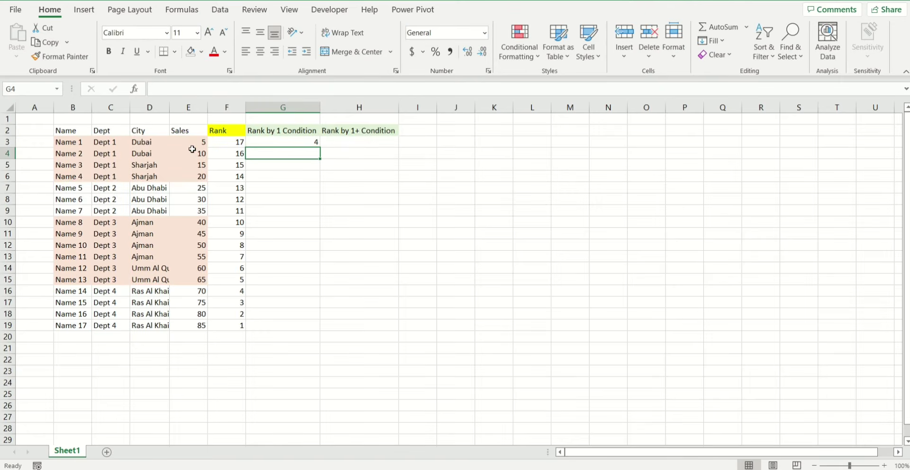
- Review the Dept and Sales range and criteria arguments of the COUNTIFS formula in G3
left_click(266, 141)
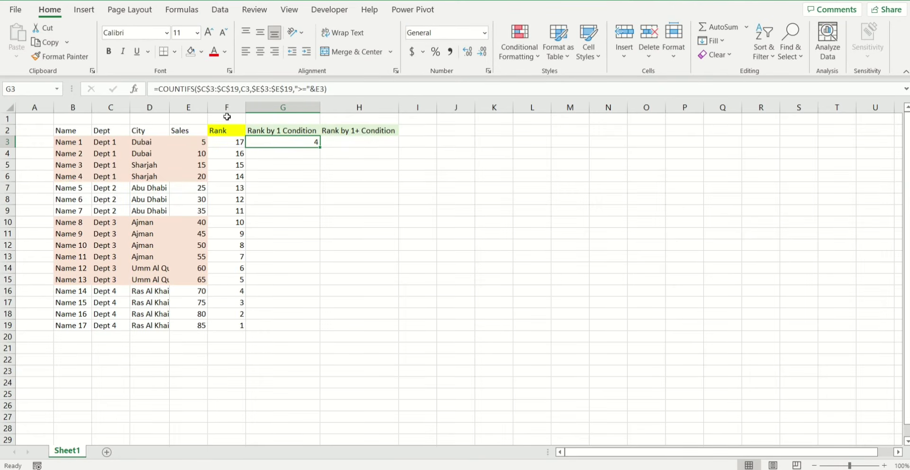
left_click_drag(198, 89, 240, 90)
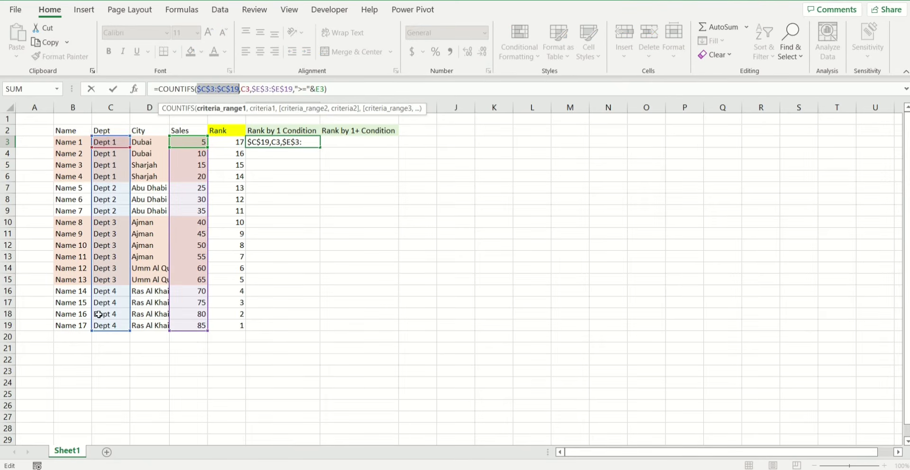
left_click(239, 90)
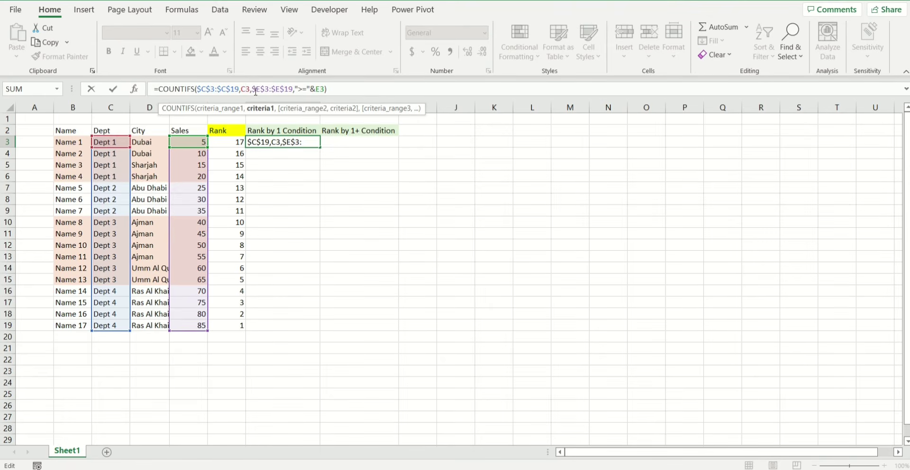
left_click_drag(252, 90, 291, 90)
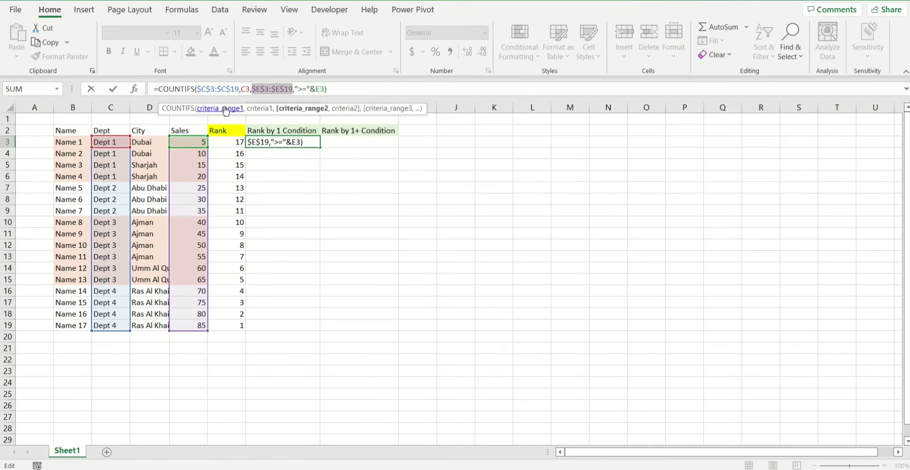
left_click(298, 90)
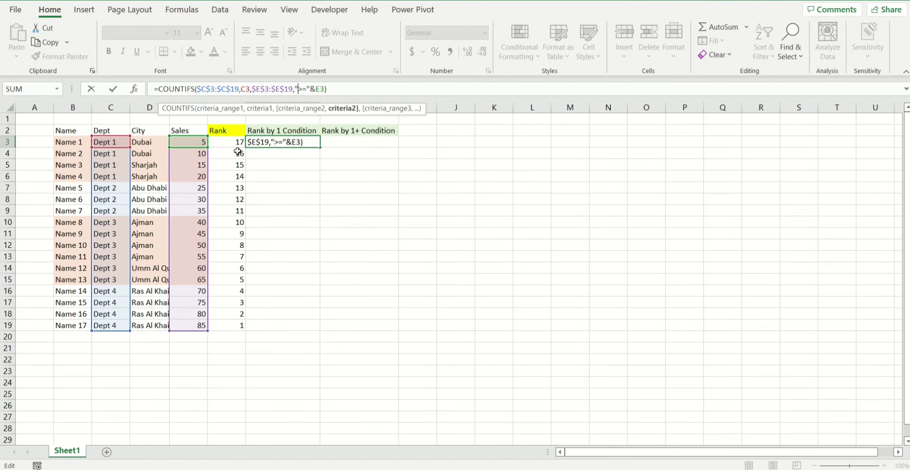
key("Return")
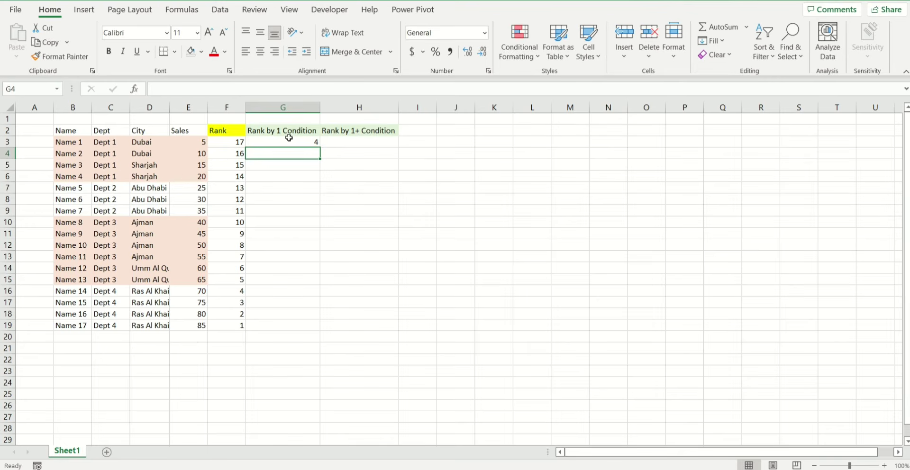
- Fill the COUNTIFS formula from G3 down through G19
left_click(287, 141)
left_click_drag(320, 147, 319, 180)
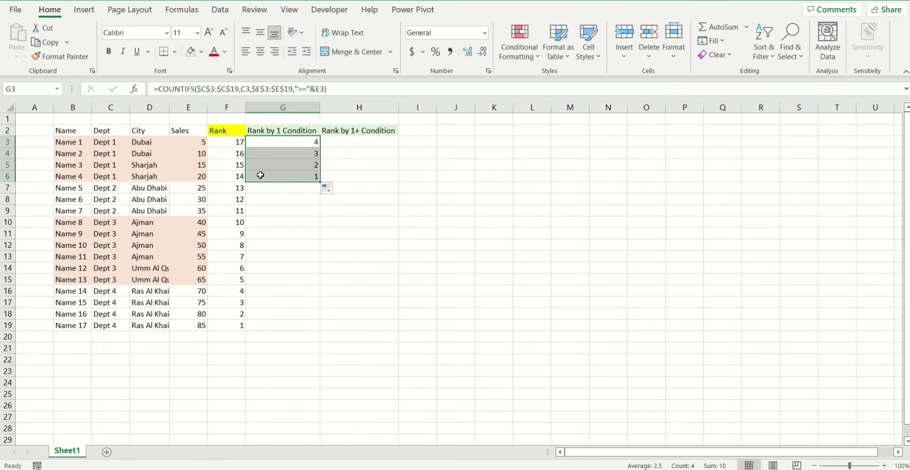
double_click(320, 182)
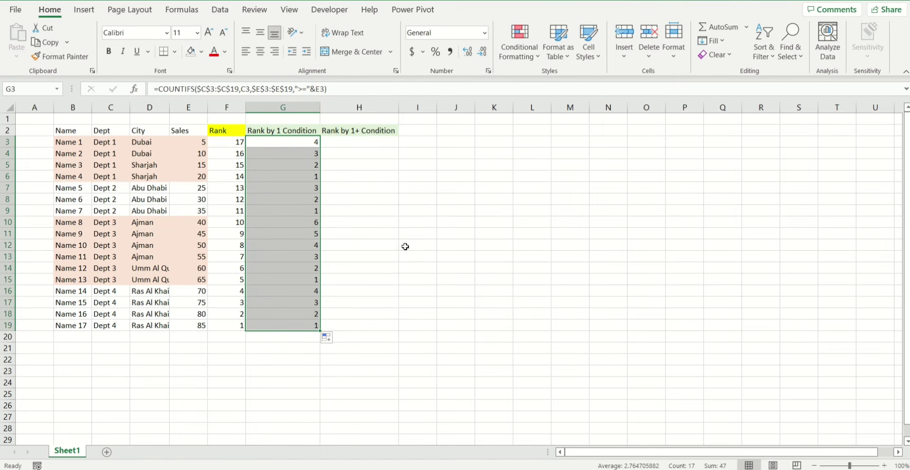
left_click_drag(87, 220, 306, 280)
left_click_drag(77, 292, 290, 322)
left_click(280, 303)
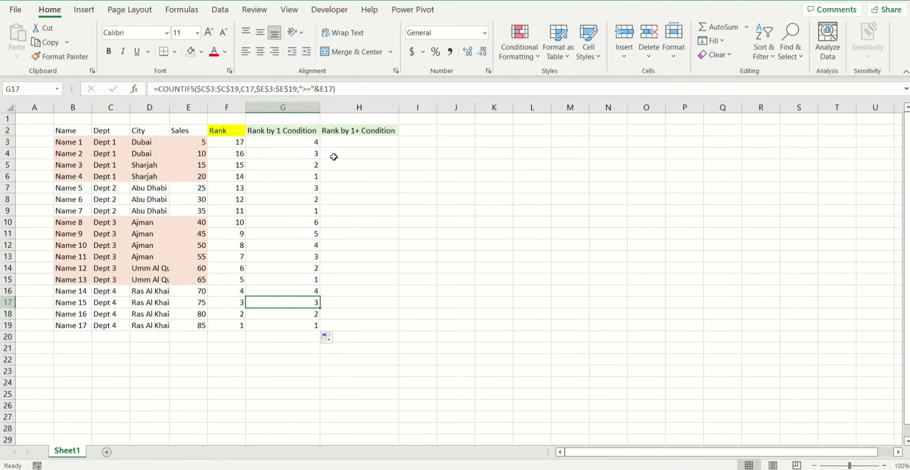
- Change the Sales criterion of the COUNTIFS formula in G3 to "<="&E3 and fill it down through G19
left_click(300, 141)
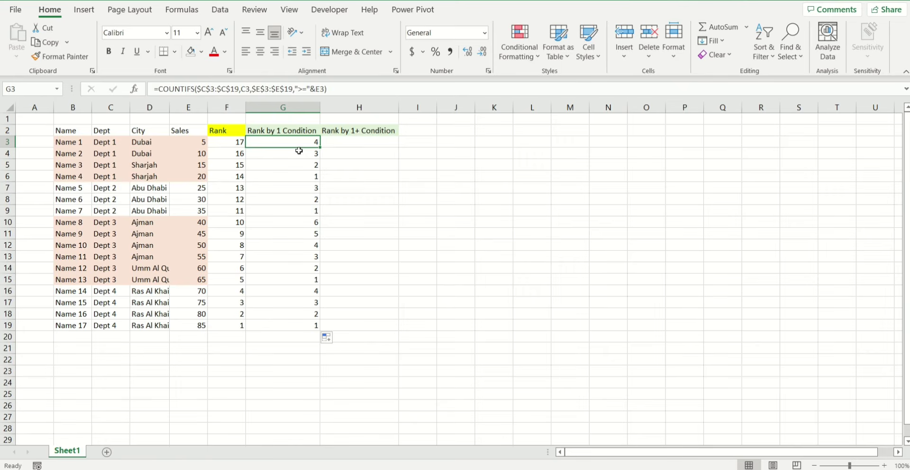
left_click(292, 107)
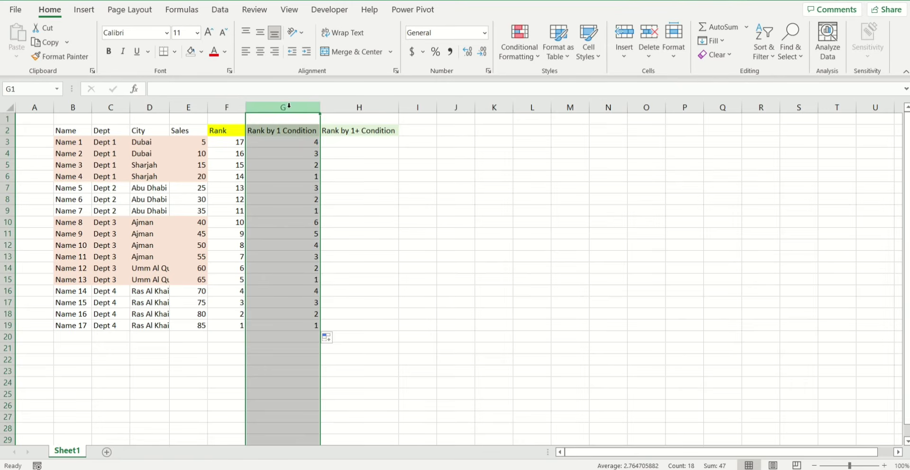
left_click(292, 145)
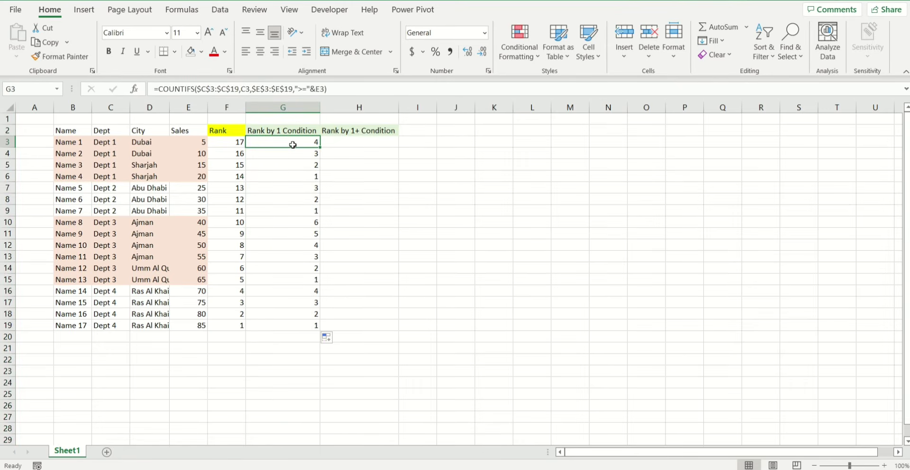
left_click(305, 88)
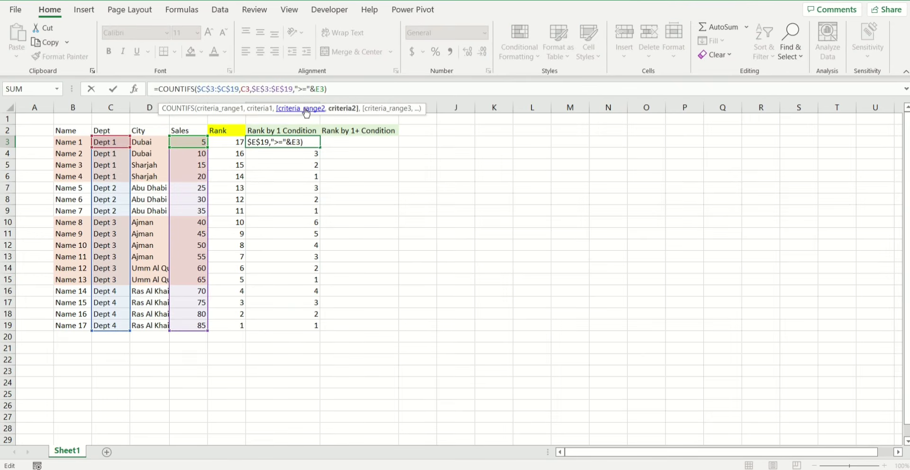
key("BackSpace")
type("<")
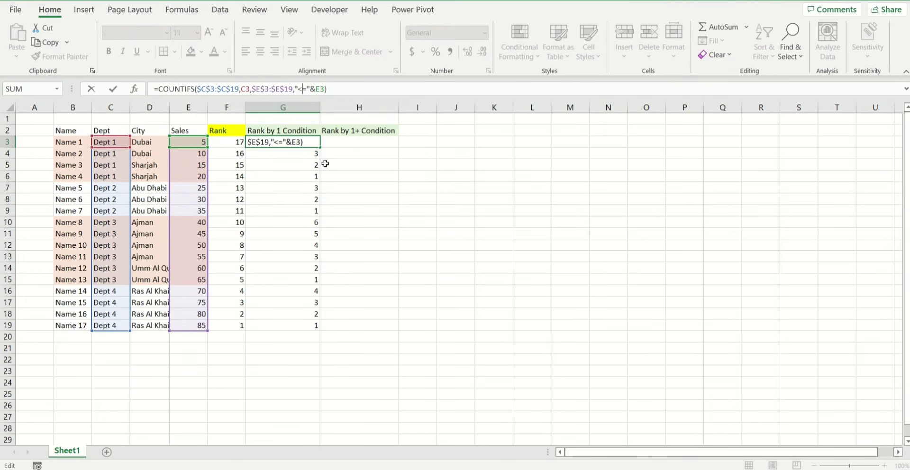
key("Return")
left_click(306, 139)
double_click(320, 147)
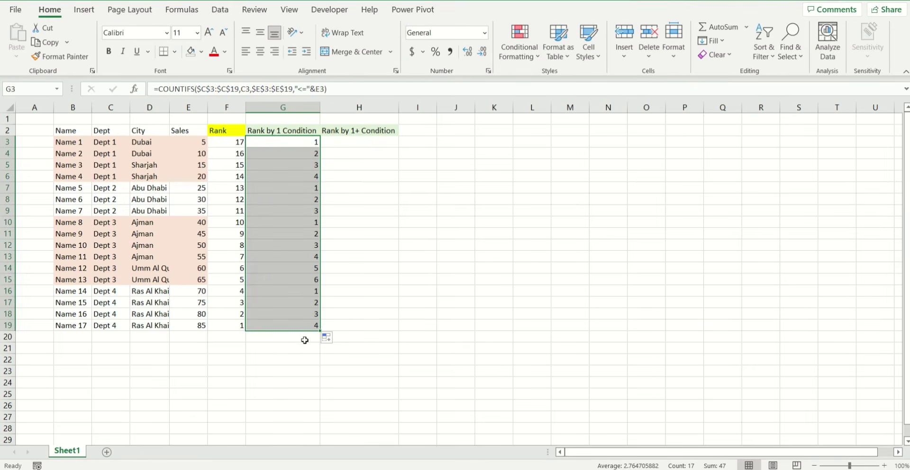
- Restore the Sales criterion in G3 to ">="&E3 and refill the COUNTIFS formula down through G19
left_click(280, 142)
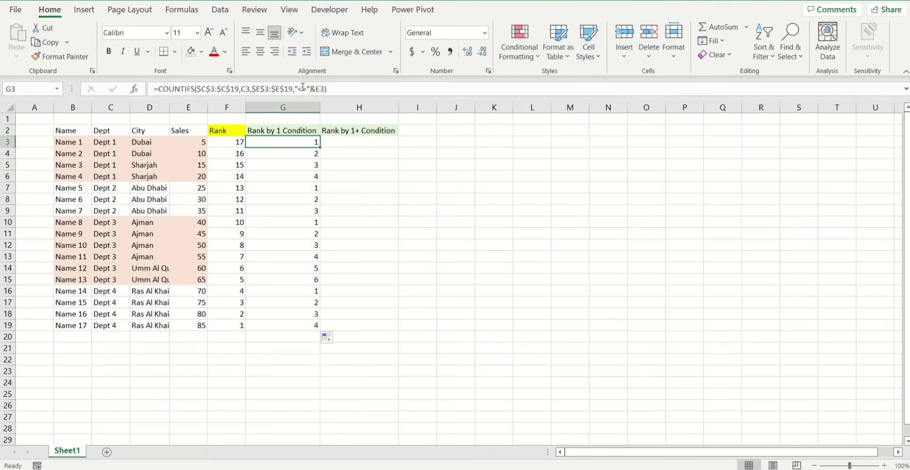
left_click(301, 88)
key("BackSpace")
type(">")
key("Return")
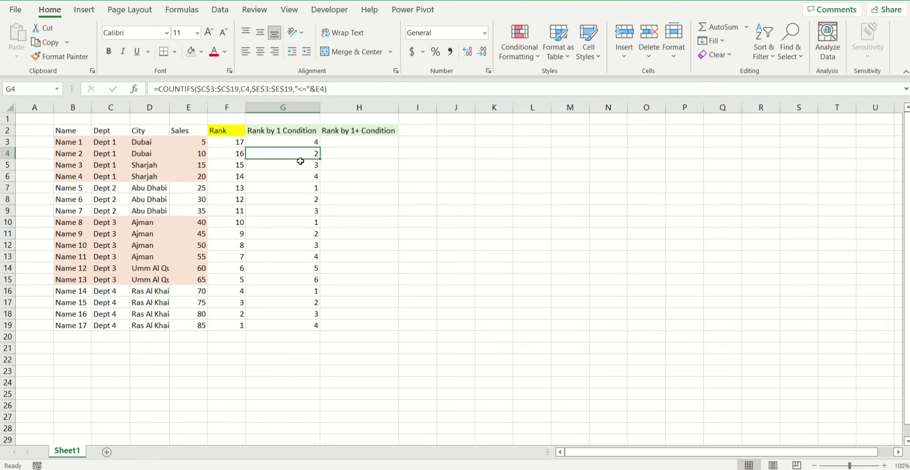
left_click(310, 142)
double_click(321, 148)
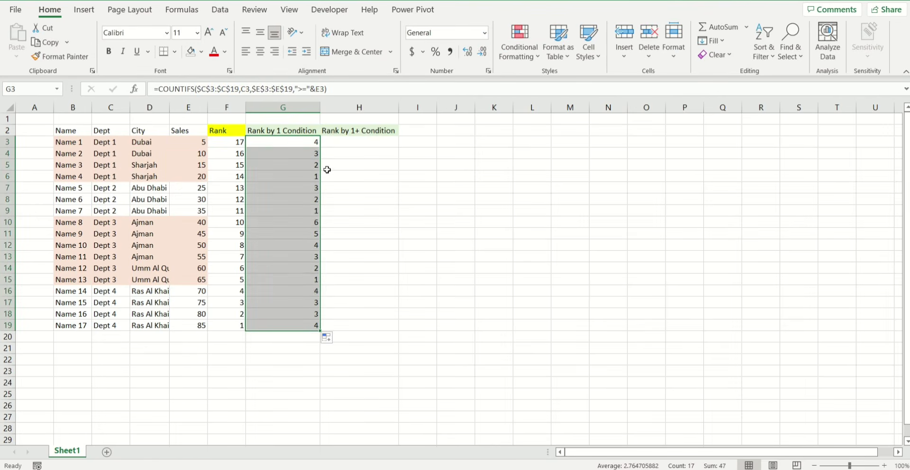
- Examine which Dept 1 and Dept 3 rows share the same city, as groups for ranking by more than one condition
left_click(373, 142)
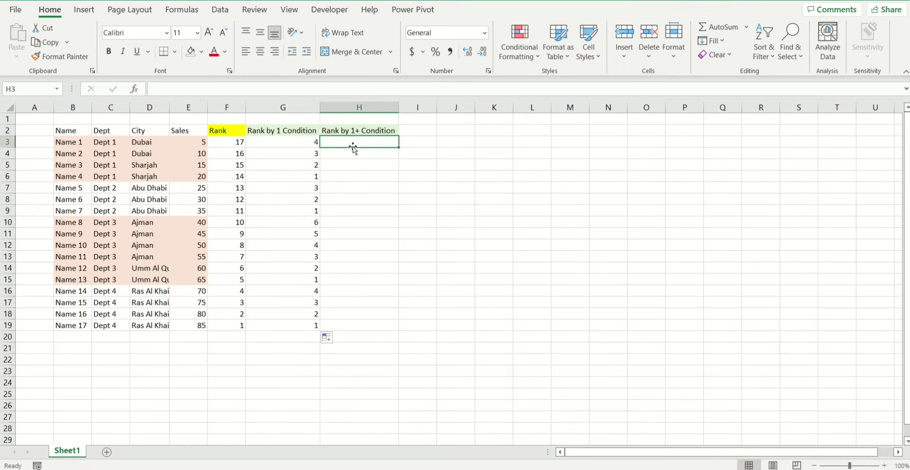
left_click_drag(74, 143, 104, 174)
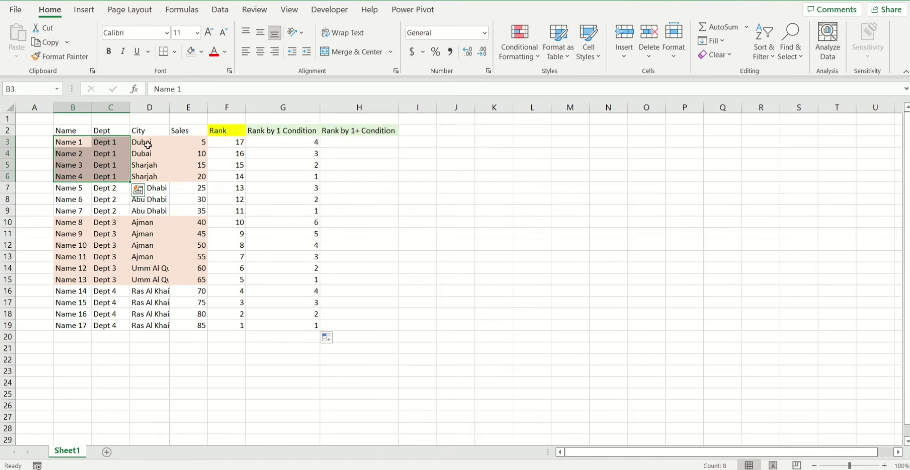
left_click(120, 145)
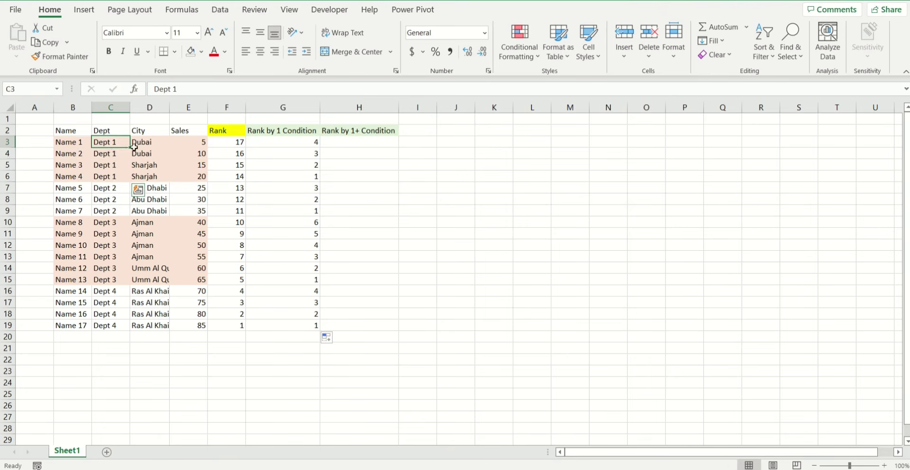
left_click_drag(134, 147, 154, 171)
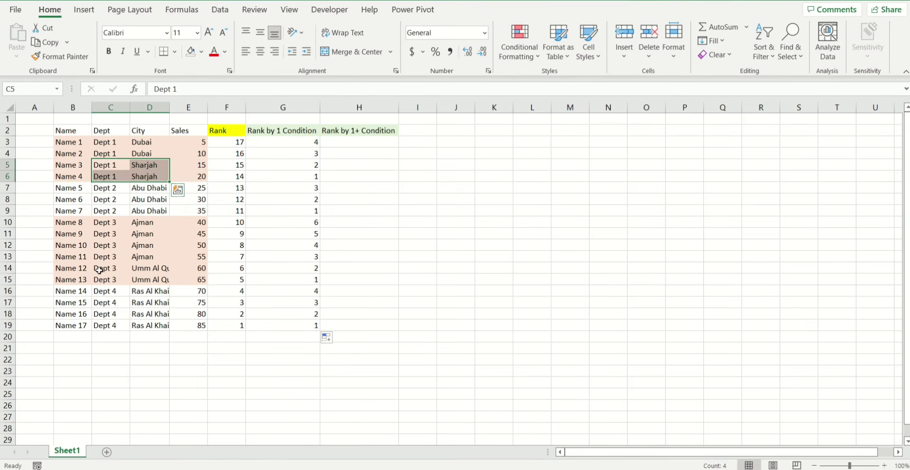
left_click_drag(118, 223, 152, 277)
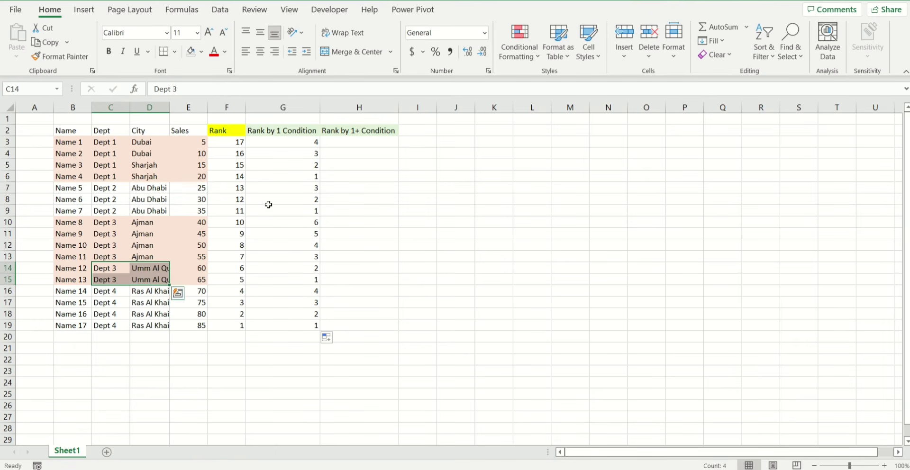
- Start a COUNTIFS formula in H3 with the absolute Dept range $C$3:$C$19 and C3 as its first criterion
left_click(348, 140)
type("=coun")
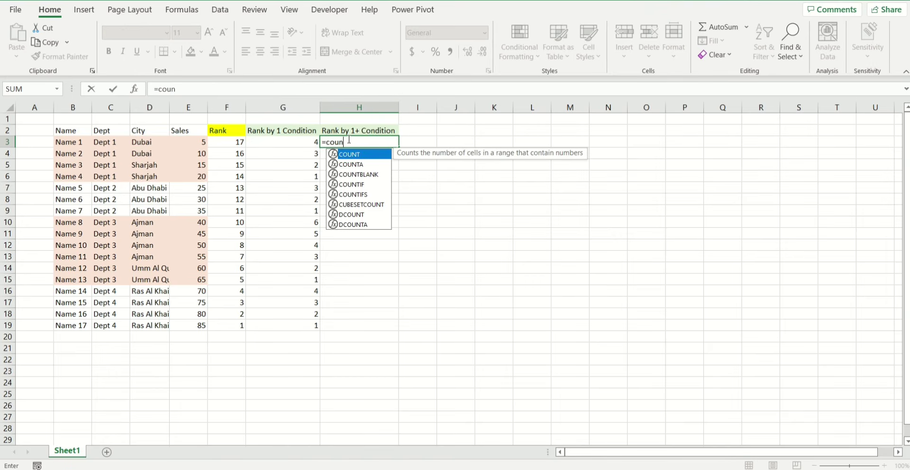
key("Down")
key("Down")
key("Down")
key("Down")
key("Tab")
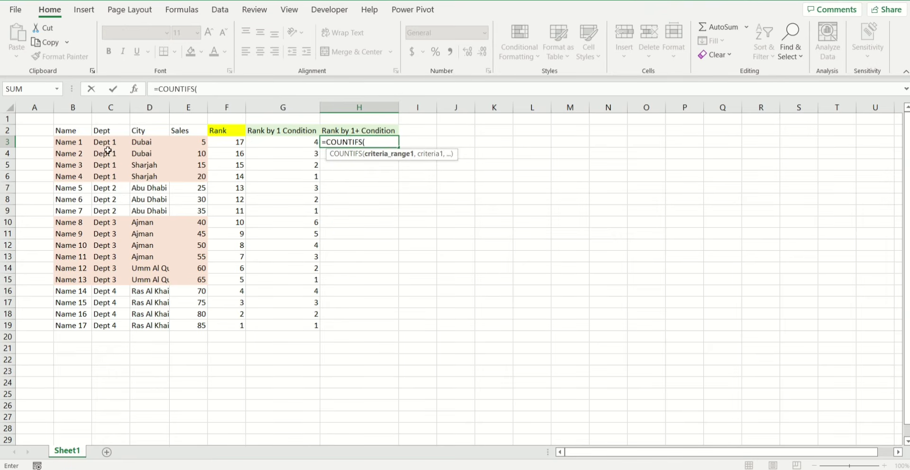
left_click_drag(112, 143, 113, 324)
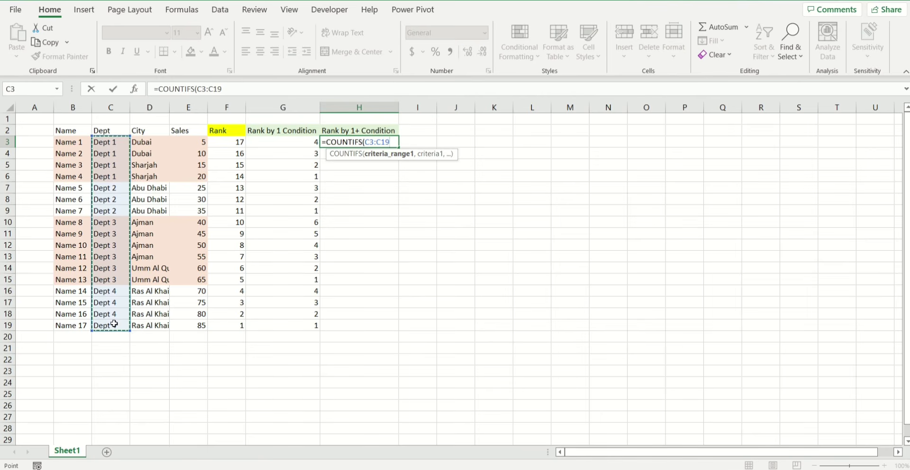
key("F4")
type(",")
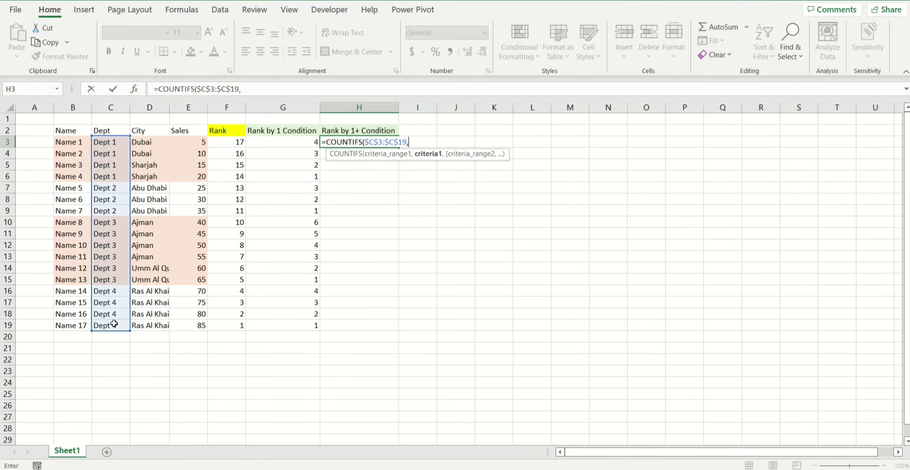
left_click(115, 142)
type(",")
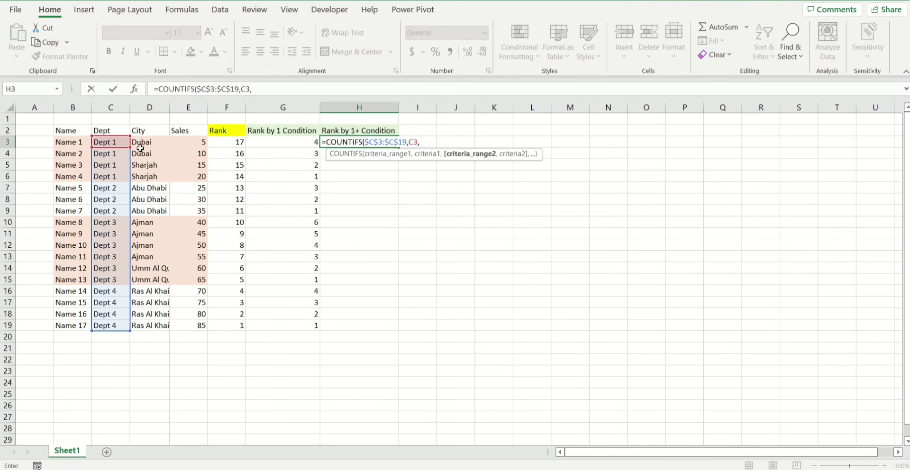
- Add the absolute City range $D$3:$D$19 with D3 as the second criterion of the H3 formula
left_click_drag(142, 145, 148, 326)
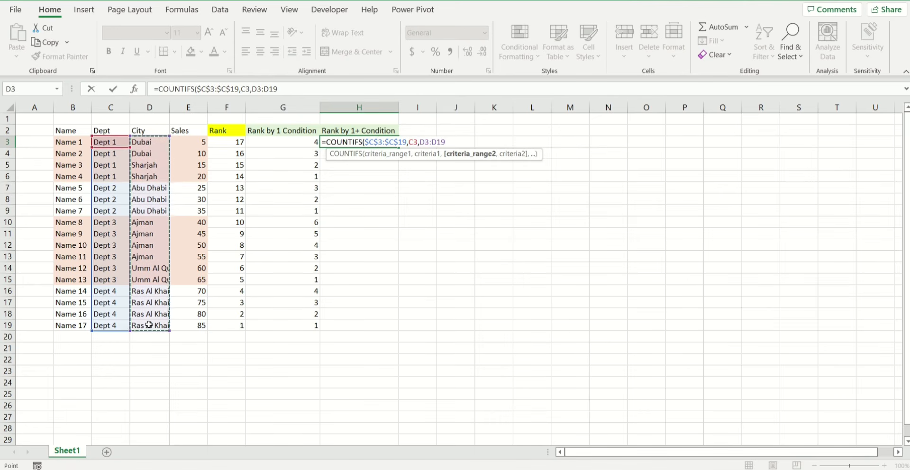
key("F4")
type(",")
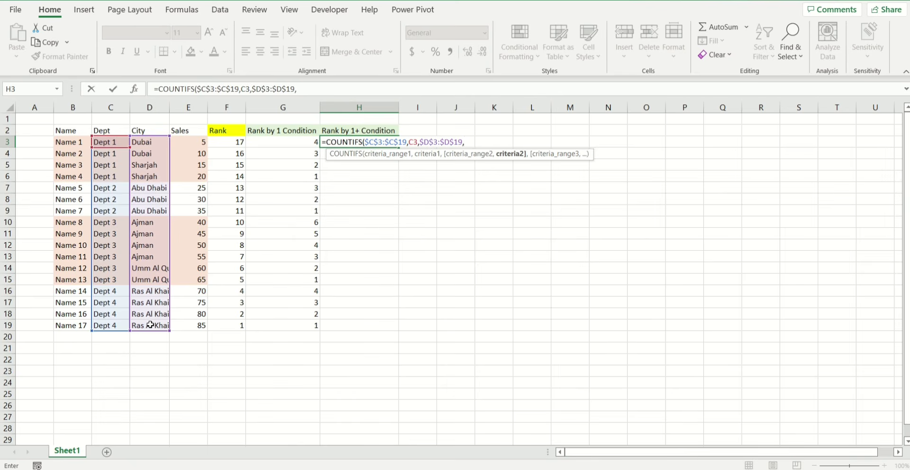
left_click(142, 143)
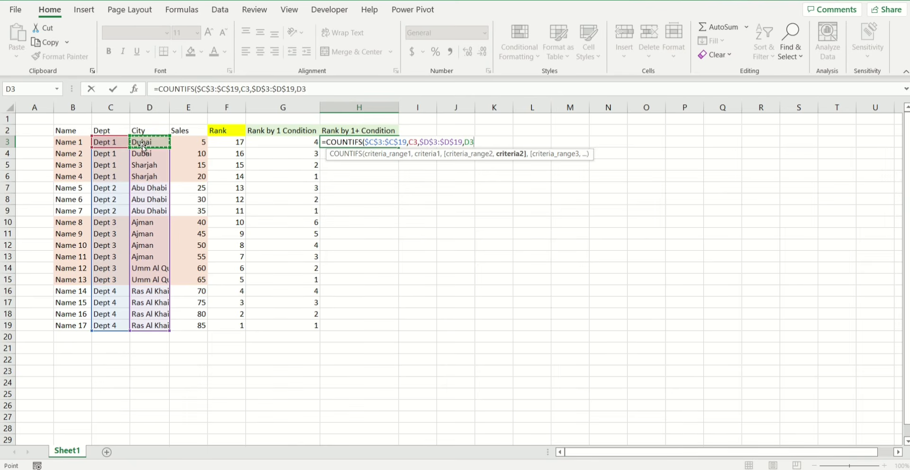
type(",")
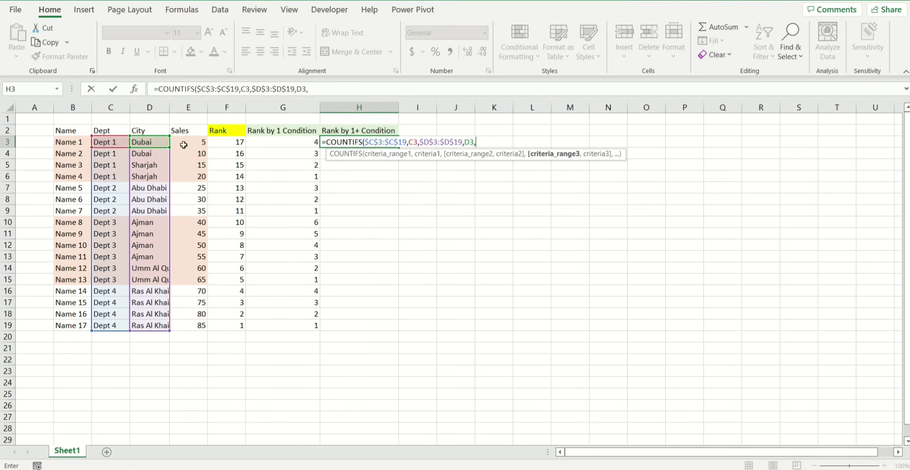
- Complete the H3 formula with the absolute Sales range $E$3:$E$19 and criterion ">="&E3, and fill it down through H19
left_click_drag(182, 142, 183, 327)
key("F4")
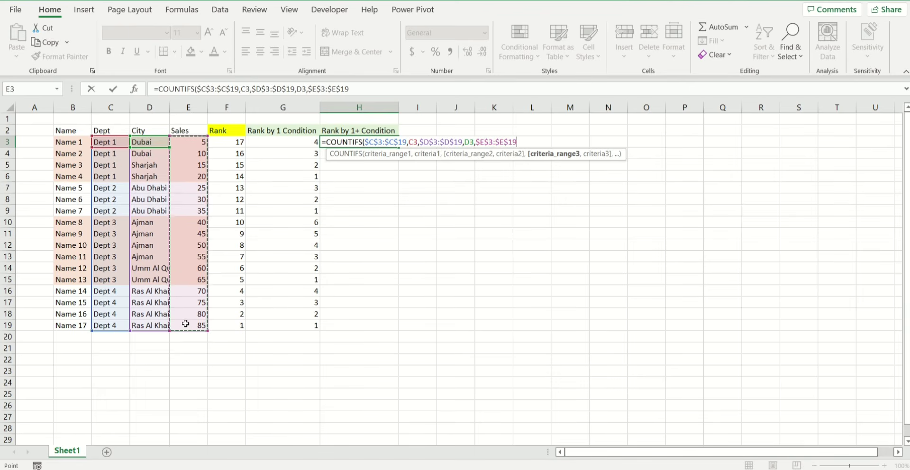
type(",")
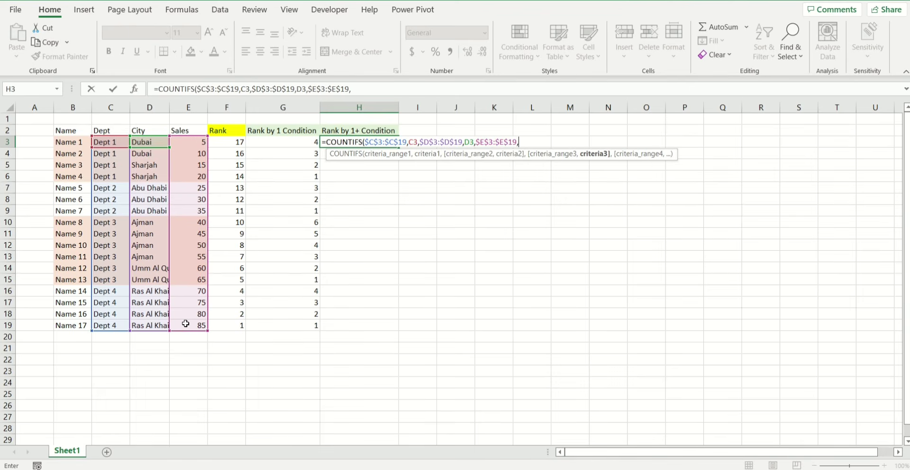
type("\">=\"&")
left_click(187, 141)
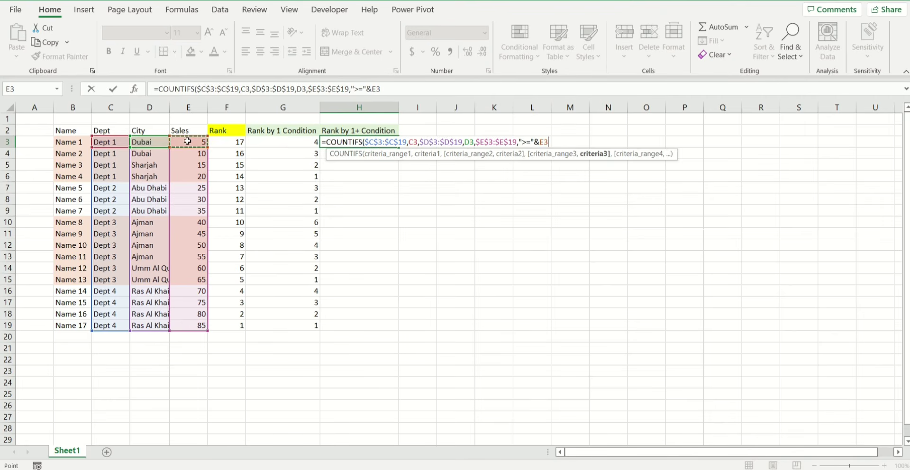
type(")")
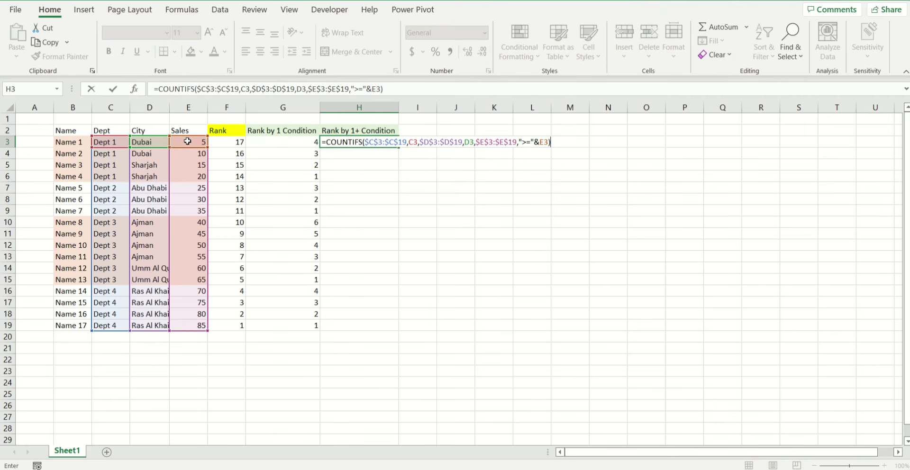
key("Return")
left_click(360, 142)
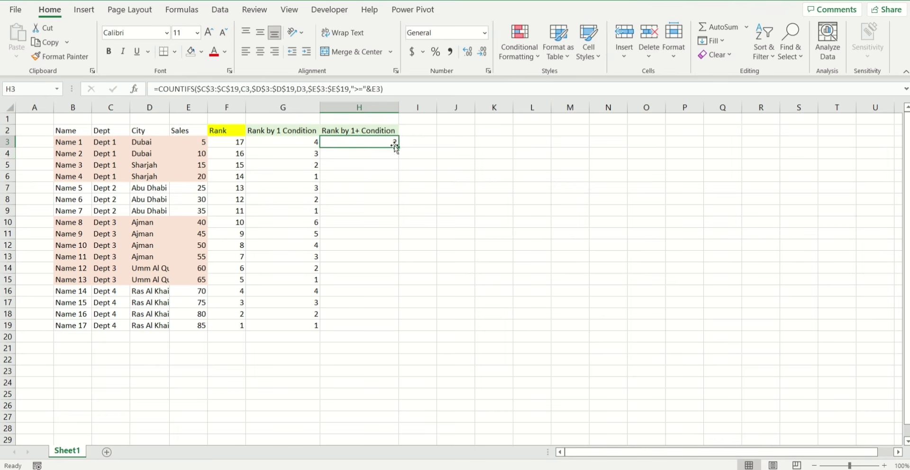
left_click_drag(397, 147, 374, 330)
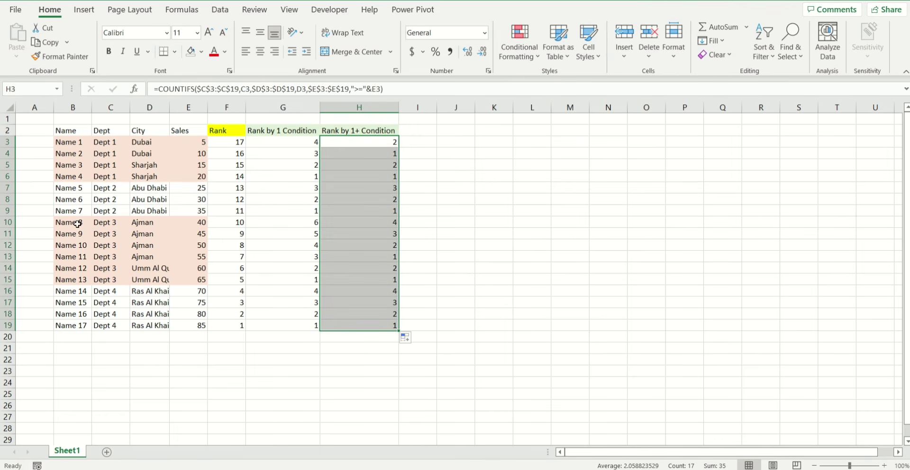
- Review the ranks by department and city for the Dept 3 and Dept 4 rows, including the formula in H14
left_click_drag(77, 224, 373, 256)
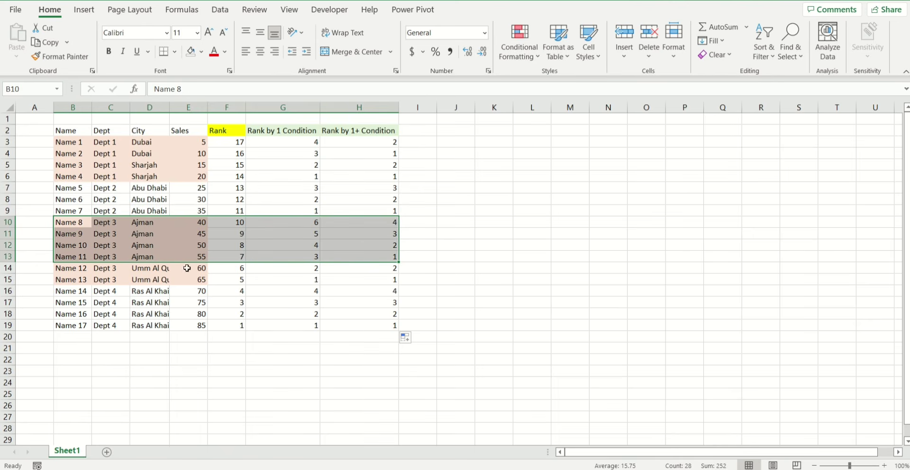
left_click_drag(149, 288, 380, 322)
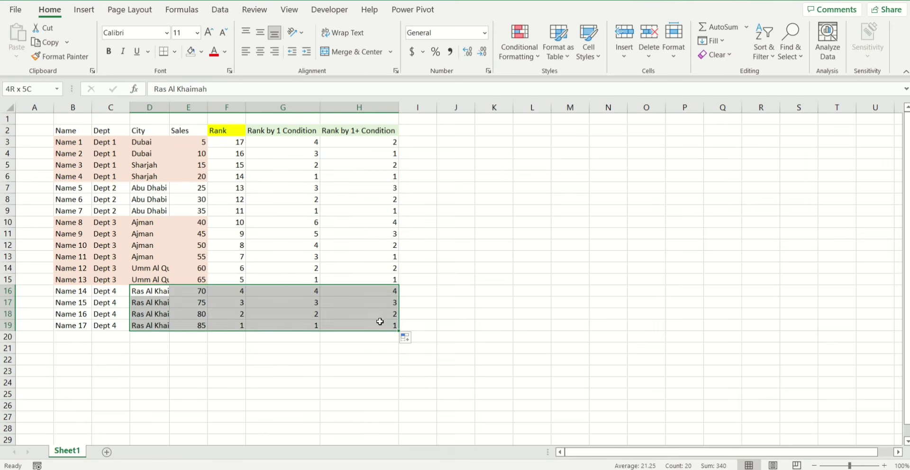
left_click(380, 269)
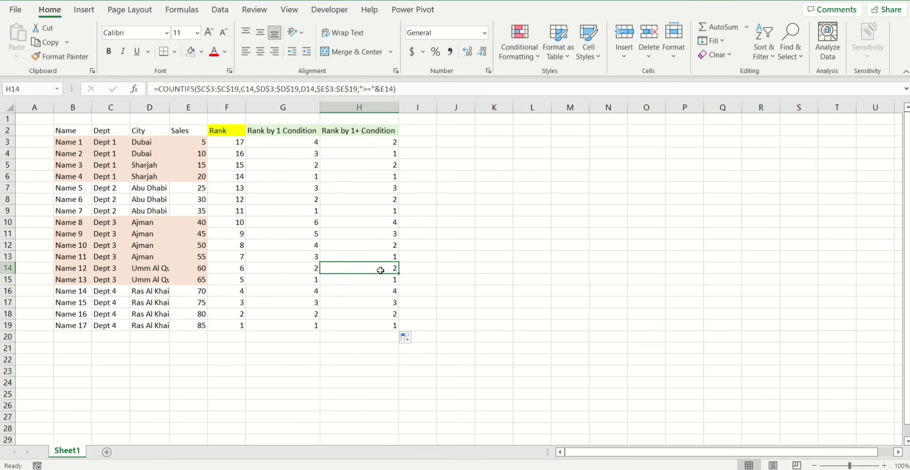
left_click(435, 260)
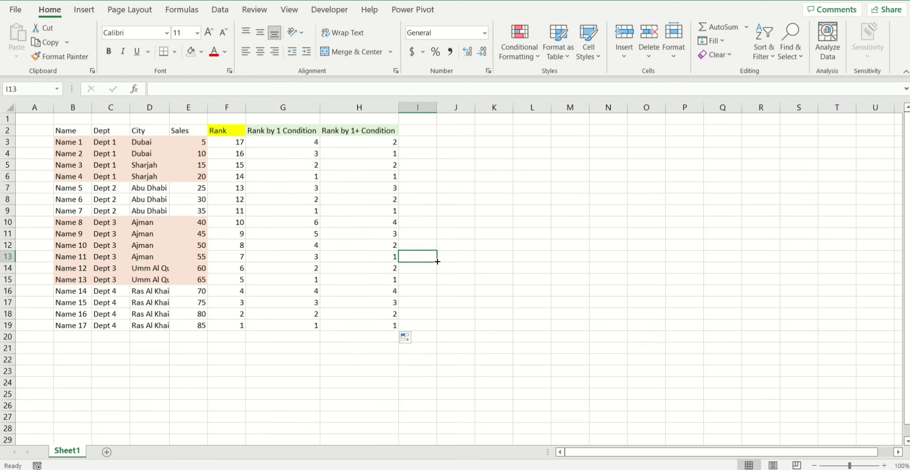